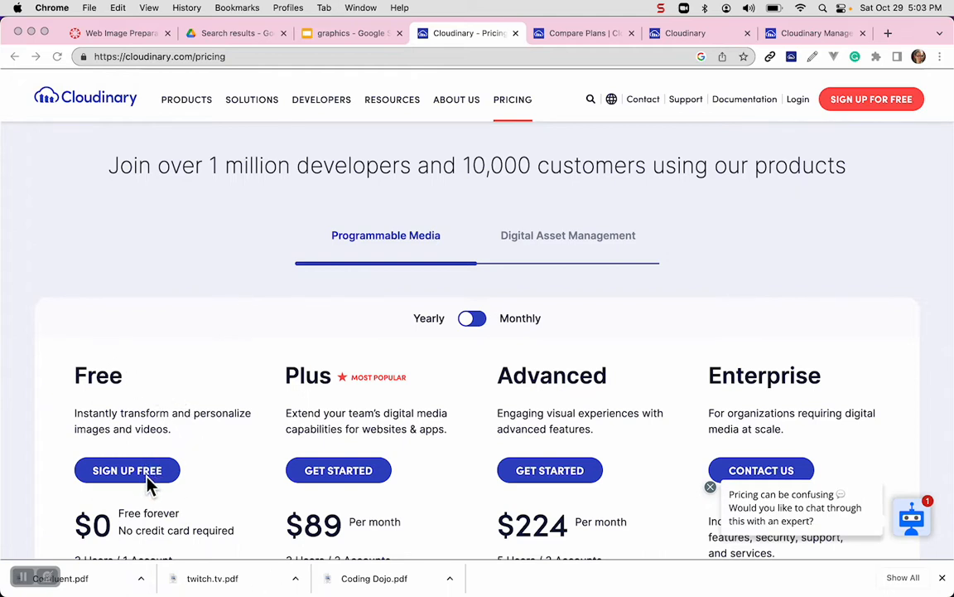
# Review Cloudinary's plan comparison and free sign-up pages, ending on the account dashboard.
pyautogui.click(571, 42)
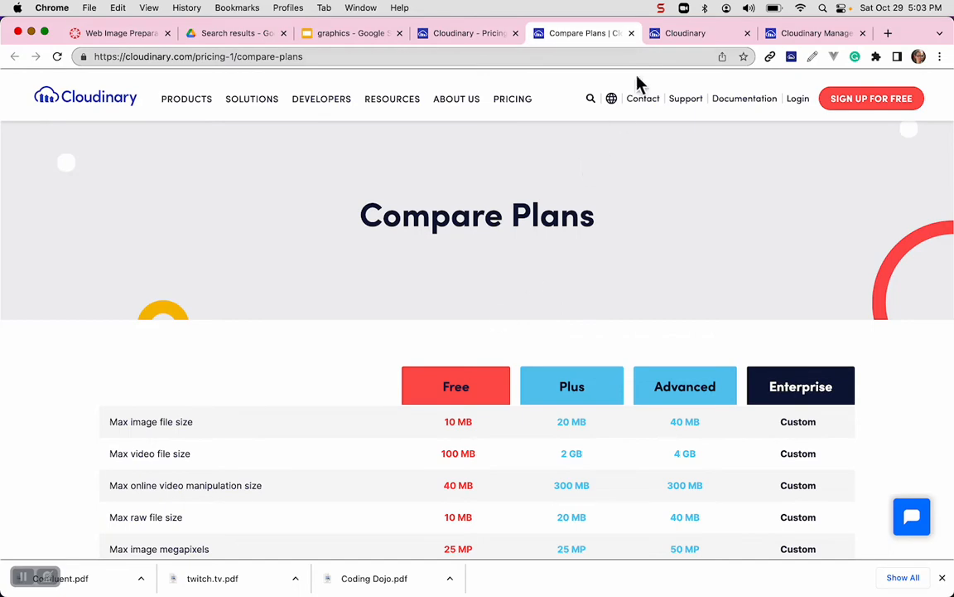
pyautogui.click(676, 34)
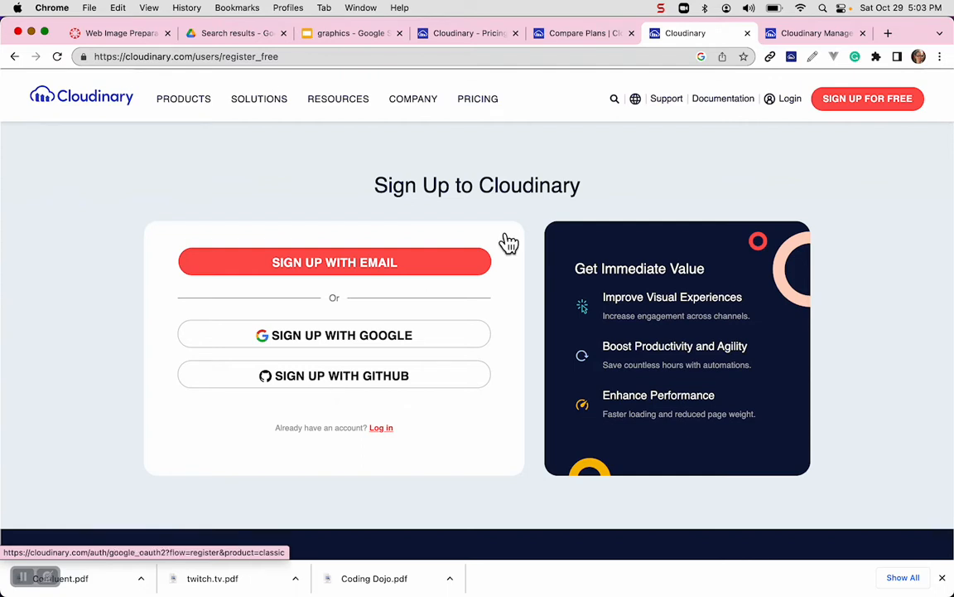
pyautogui.click(788, 37)
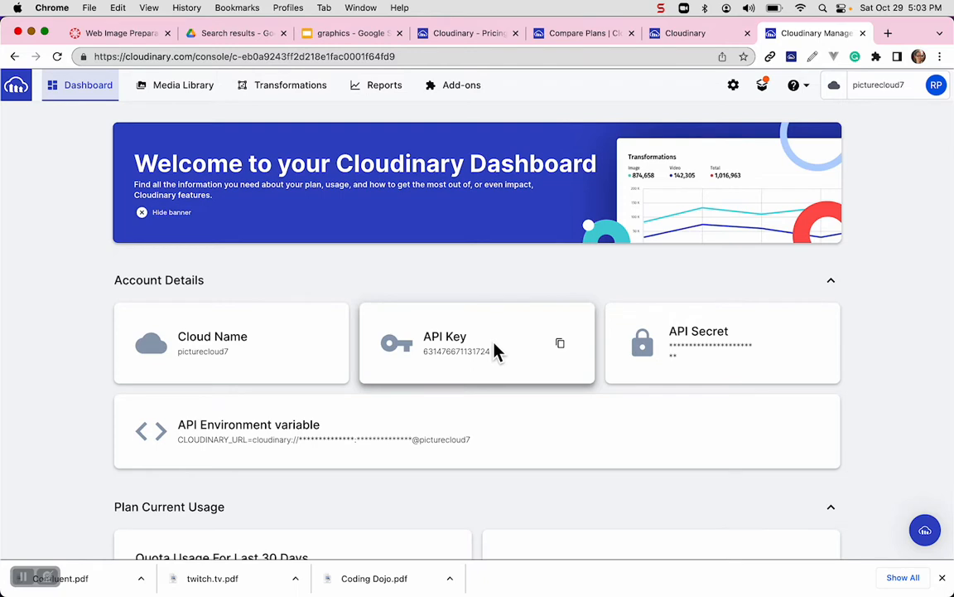
# Create a folder named "template" at the home level of the Media Library.
pyautogui.click(212, 95)
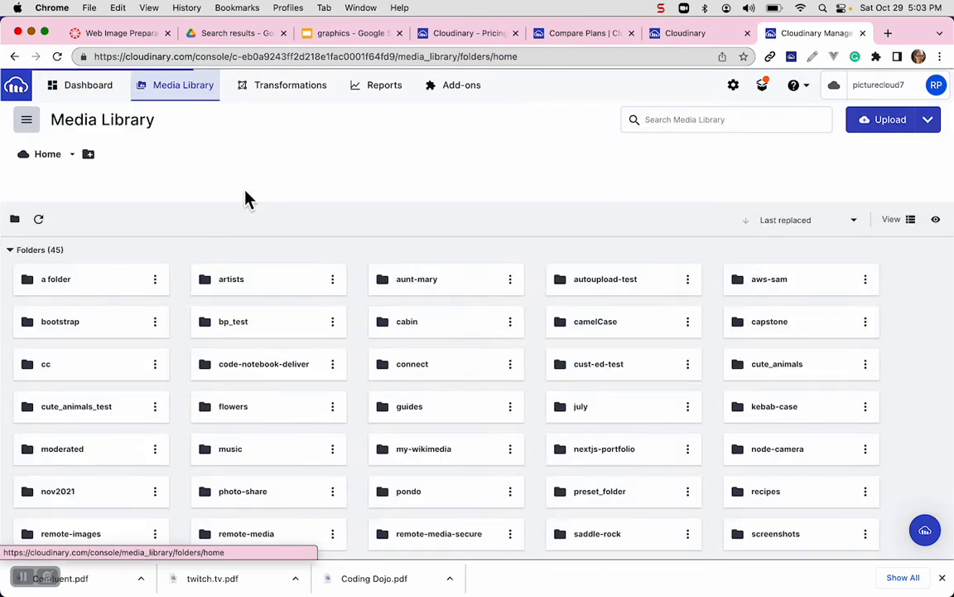
pyautogui.scroll(-15, 257, 257)
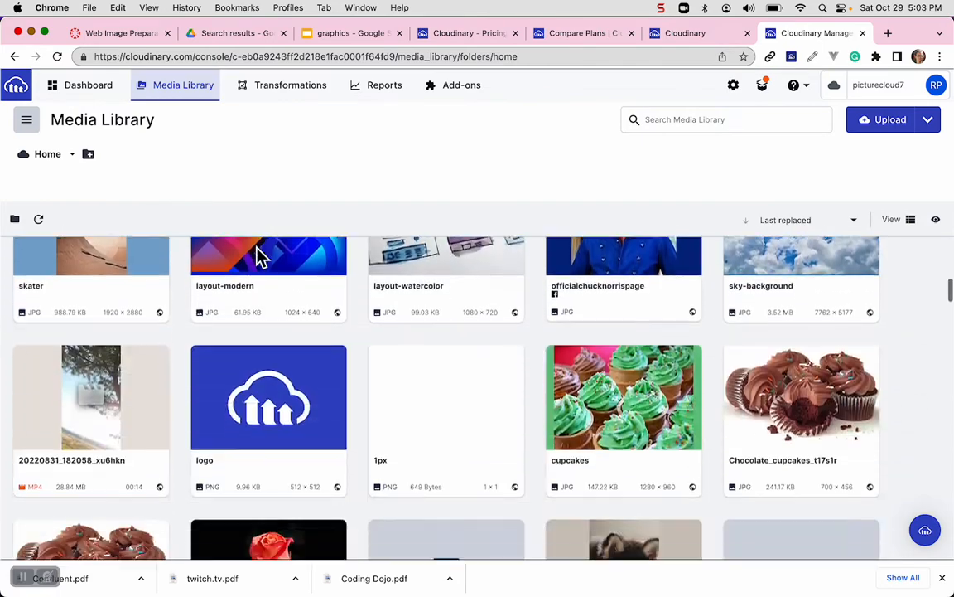
pyautogui.scroll(15, 256, 256)
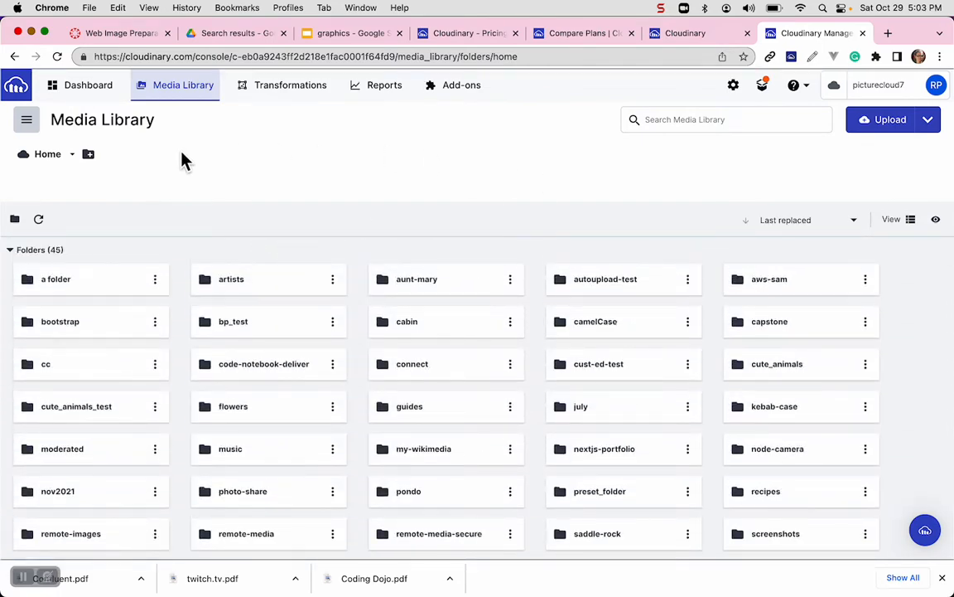
pyautogui.click(89, 155)
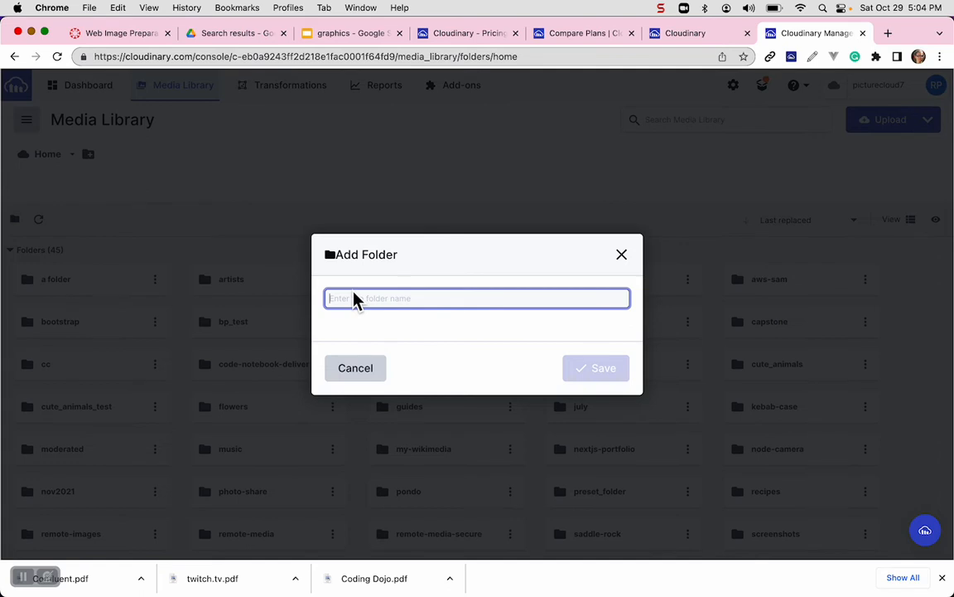
pyautogui.write('template')
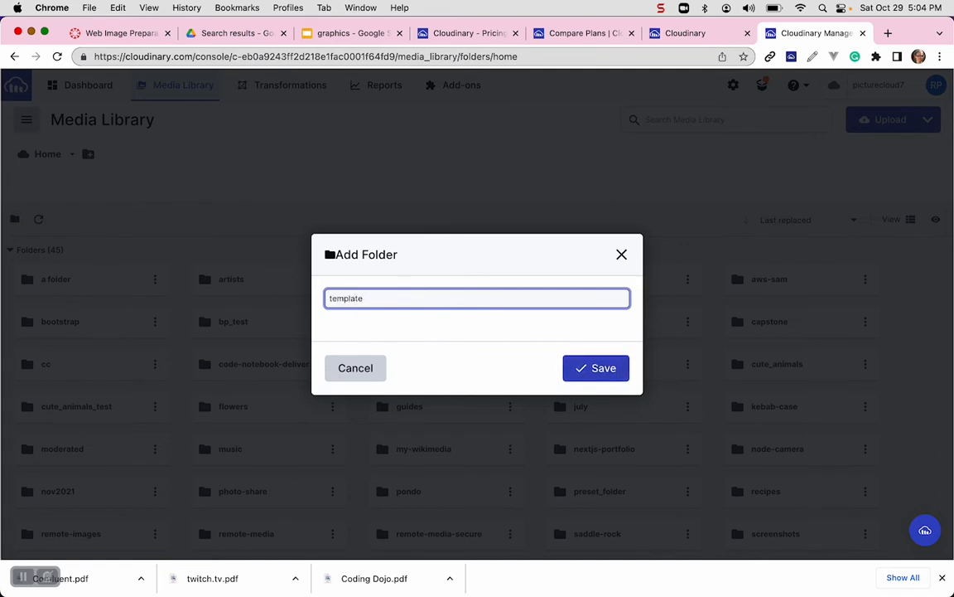
pyautogui.click(601, 377)
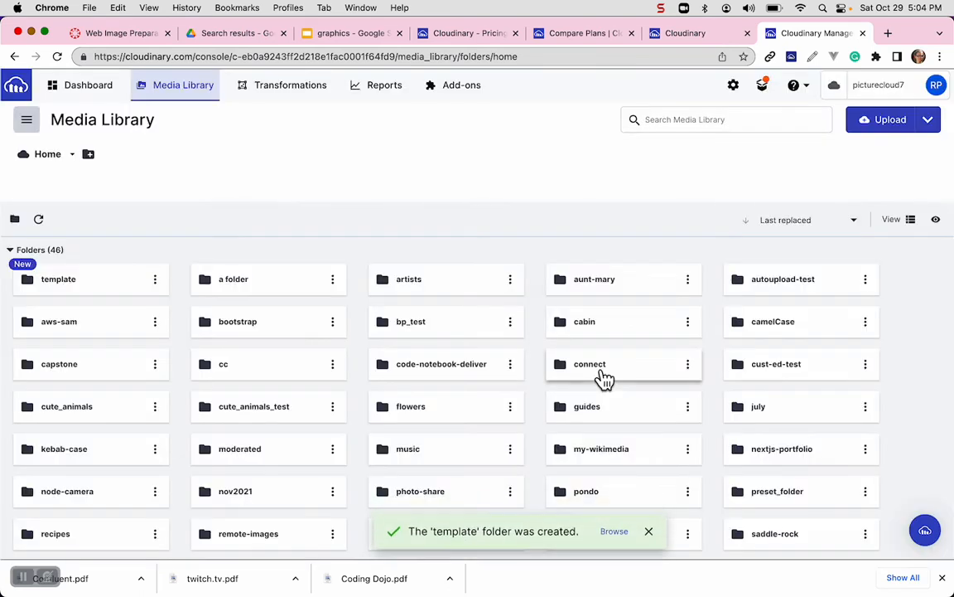
# Start an upload inside the template folder and set its public ID to "accessibility".
pyautogui.click(80, 286)
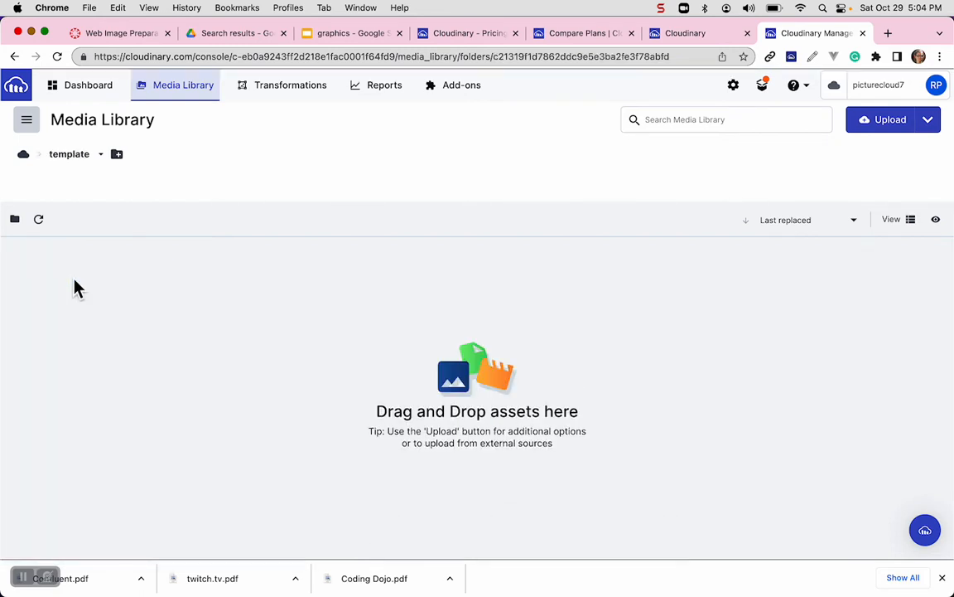
pyautogui.click(885, 130)
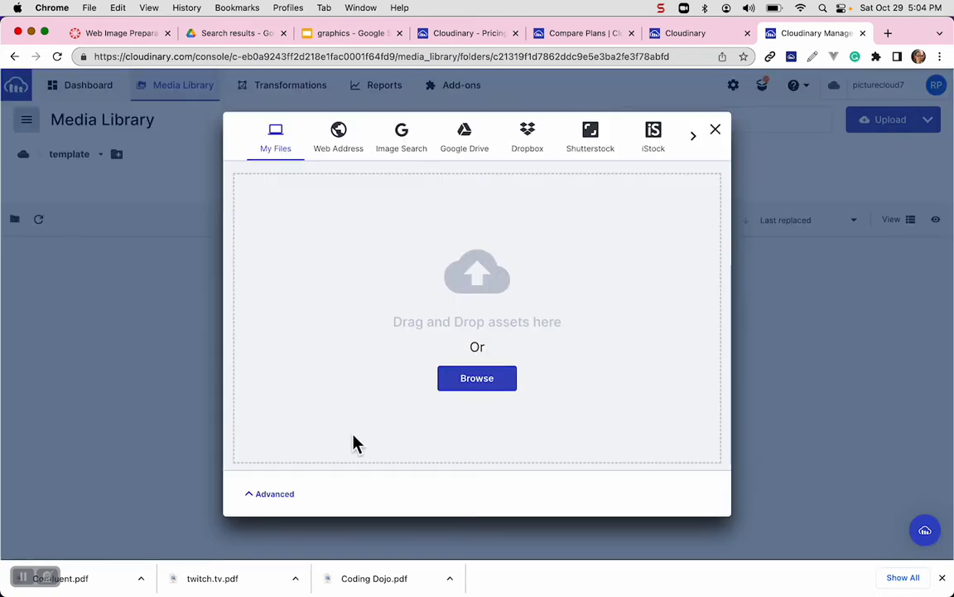
pyautogui.click(281, 497)
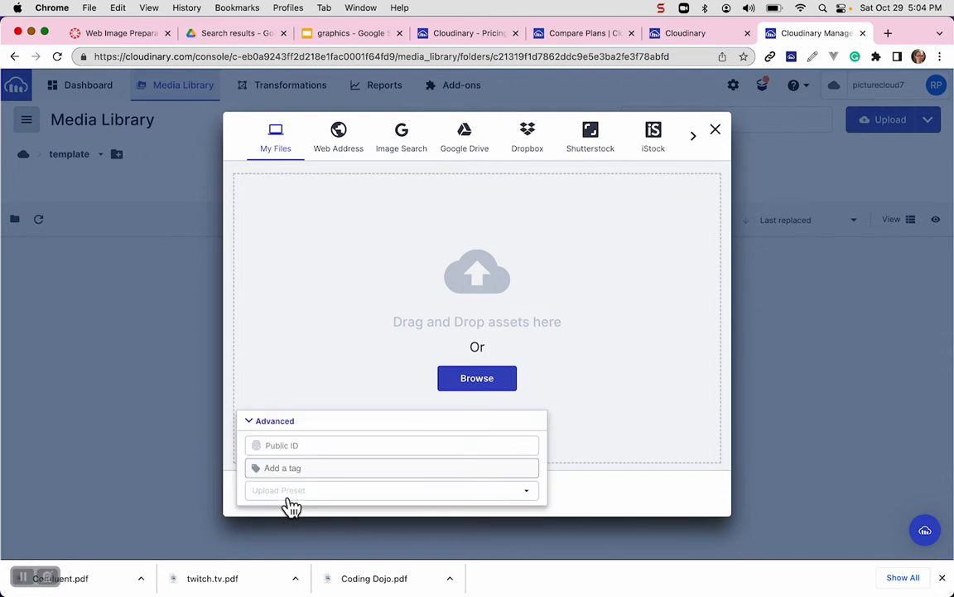
pyautogui.click(289, 447)
pyautogui.write('accessibility')
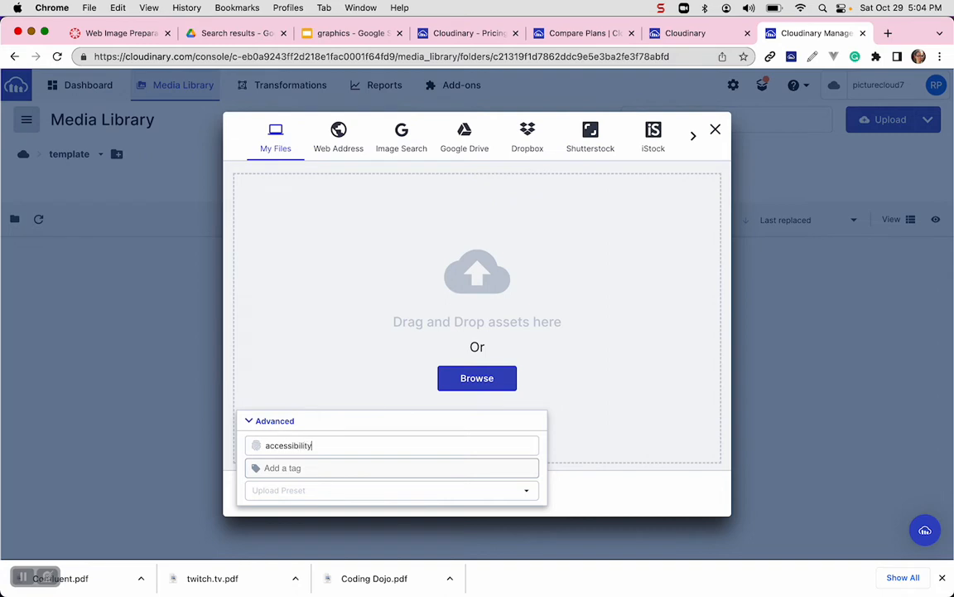
# Upload accessibillity.png from projects/portfolio-image-resizing-main/sample/assets and close the upload queue when complete.
pyautogui.click(477, 380)
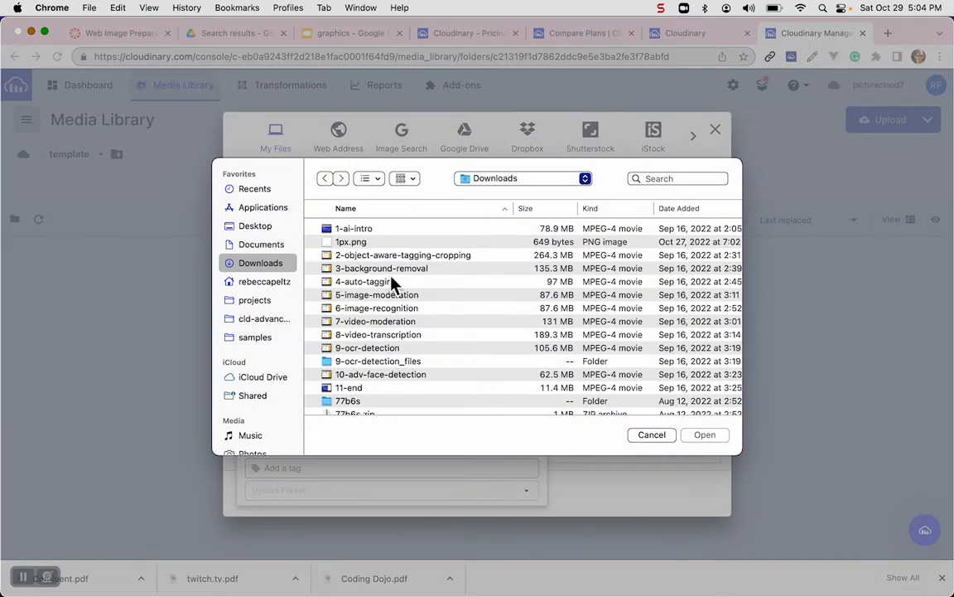
pyautogui.click(261, 305)
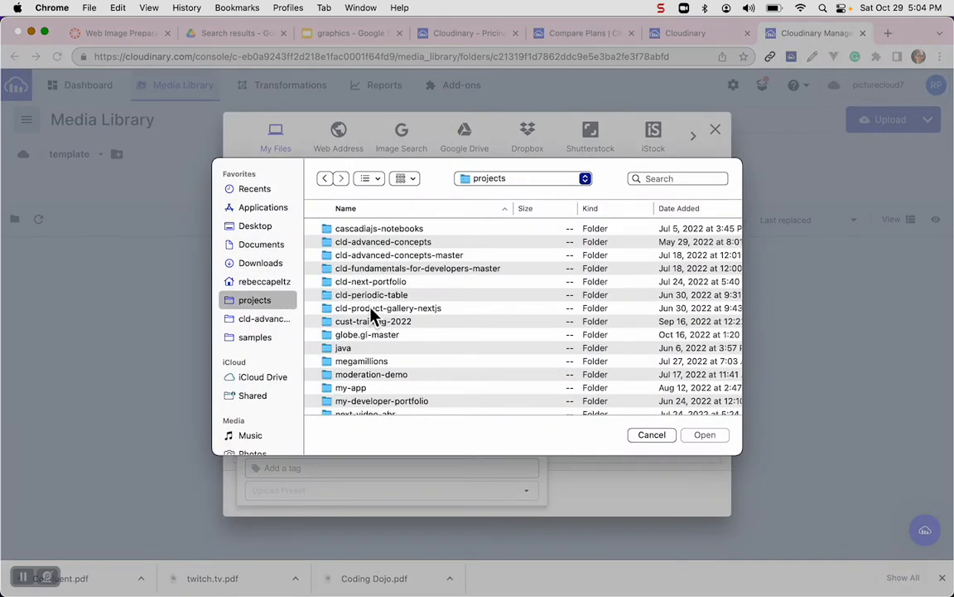
pyautogui.scroll(-5, 361, 352)
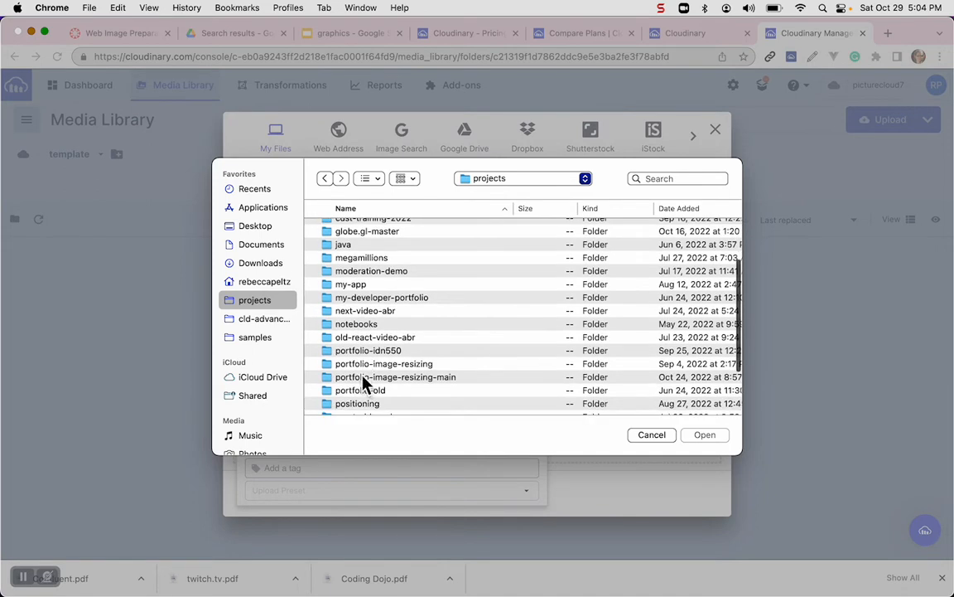
pyautogui.doubleClick(364, 377)
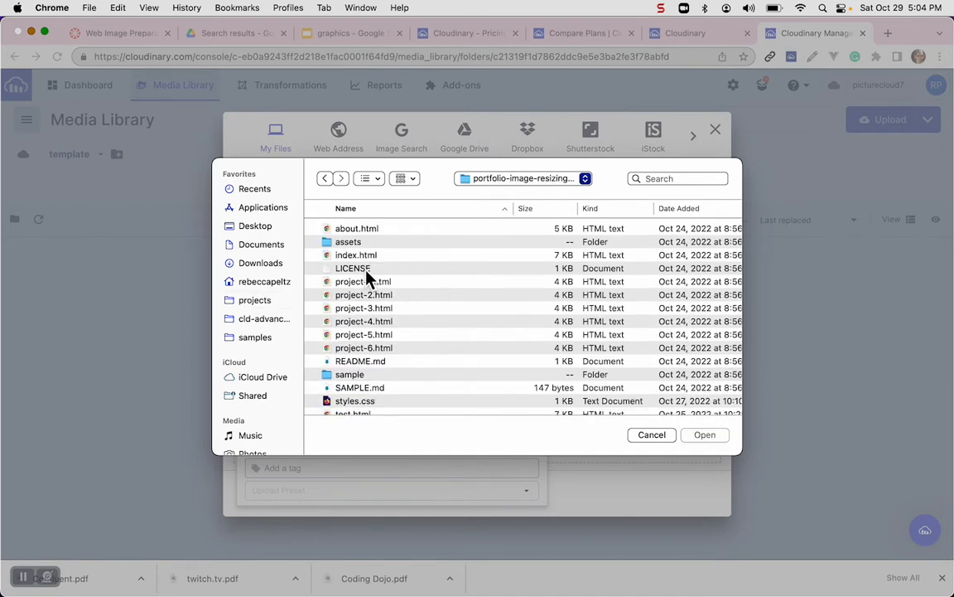
pyautogui.doubleClick(358, 375)
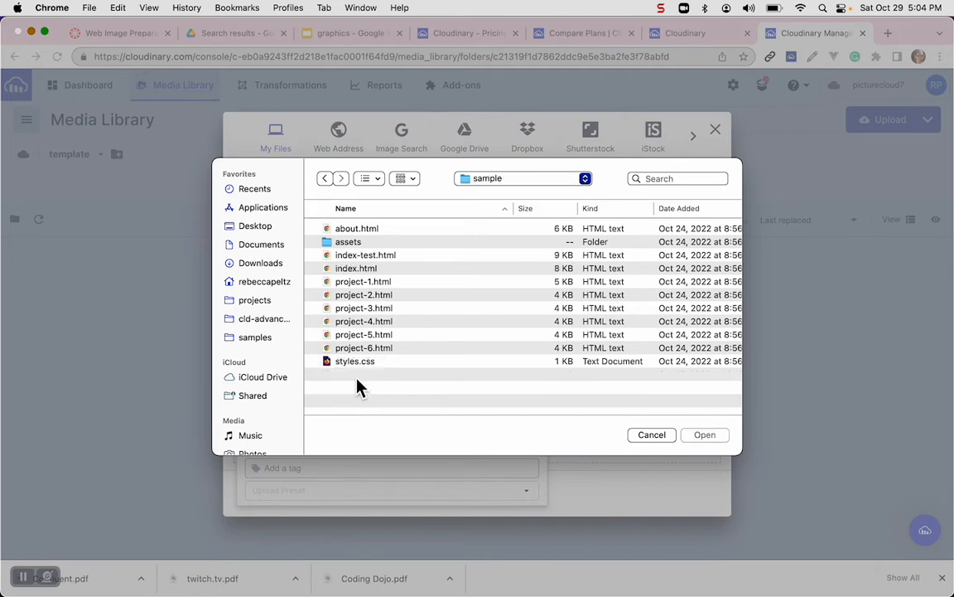
pyautogui.doubleClick(351, 244)
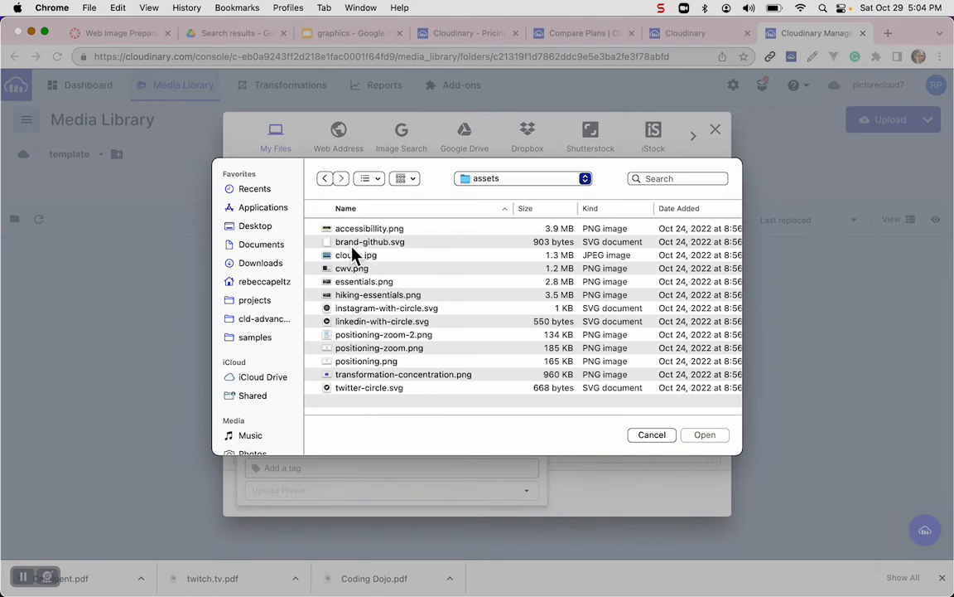
pyautogui.click(358, 231)
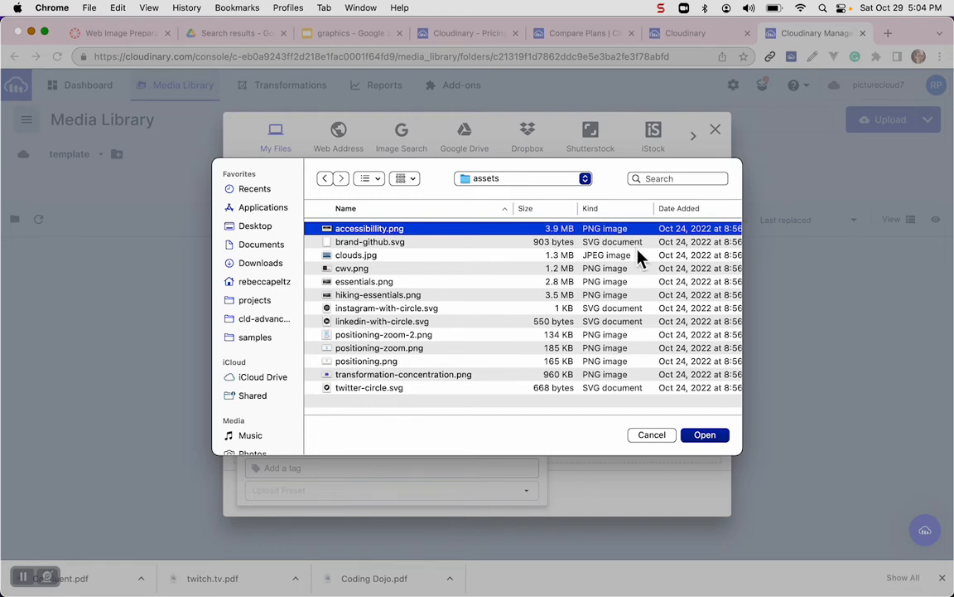
pyautogui.click(703, 436)
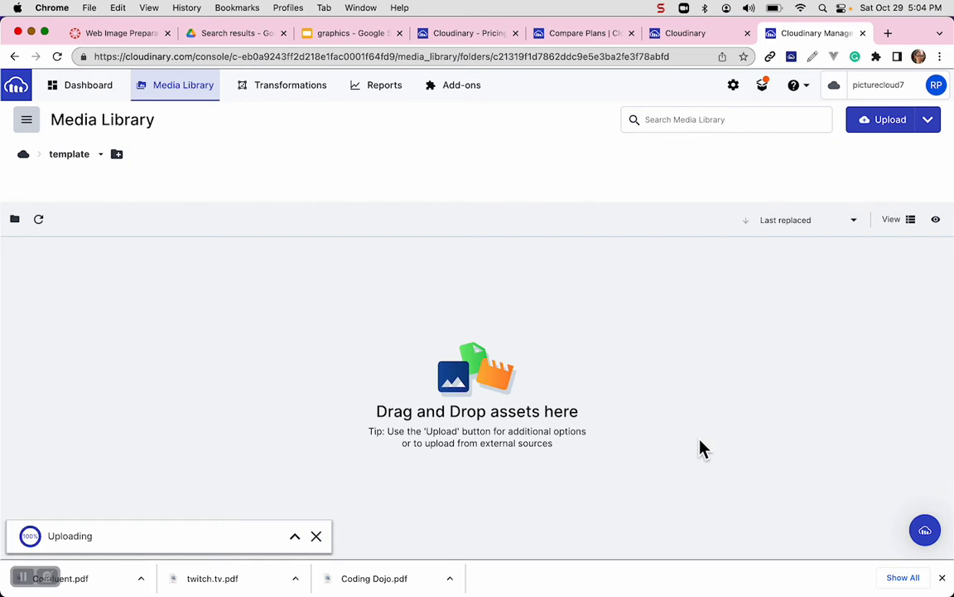
pyautogui.click(119, 546)
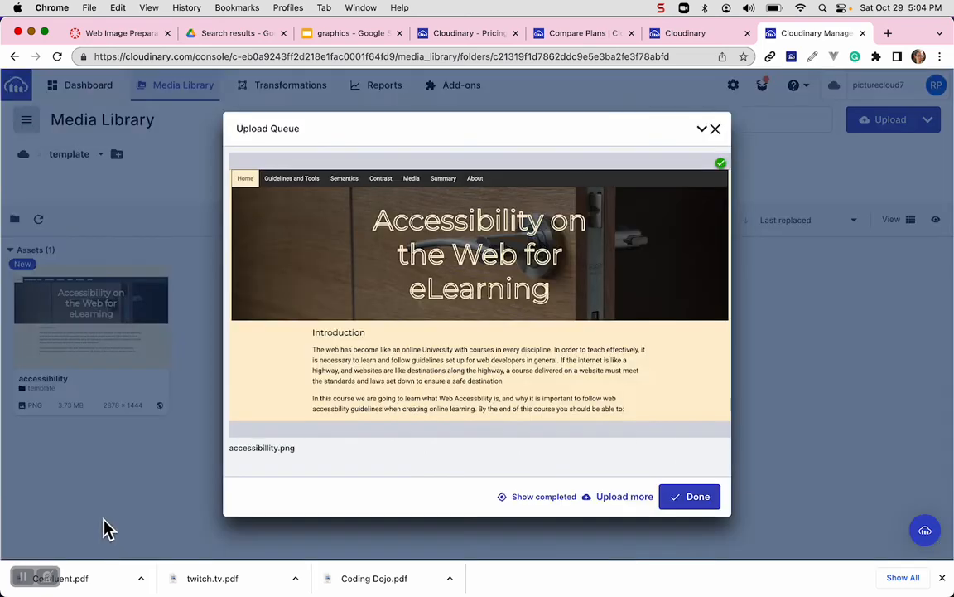
pyautogui.click(692, 501)
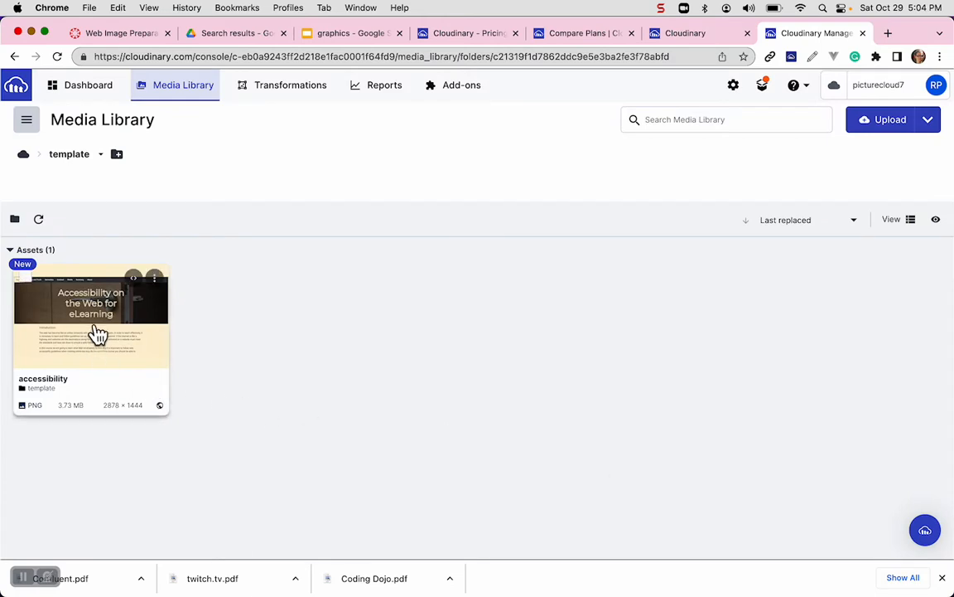
# Copy the uploaded accessibility image's URL and open it in a new browser tab.
pyautogui.click(145, 290)
pyautogui.moveTo(89, 334)
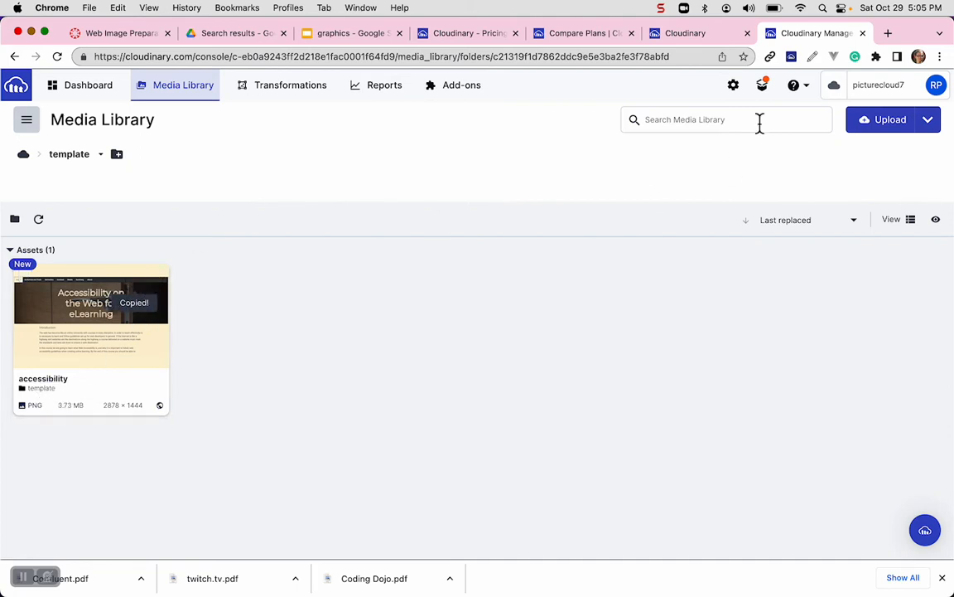
pyautogui.click(887, 33)
pyautogui.click(698, 57)
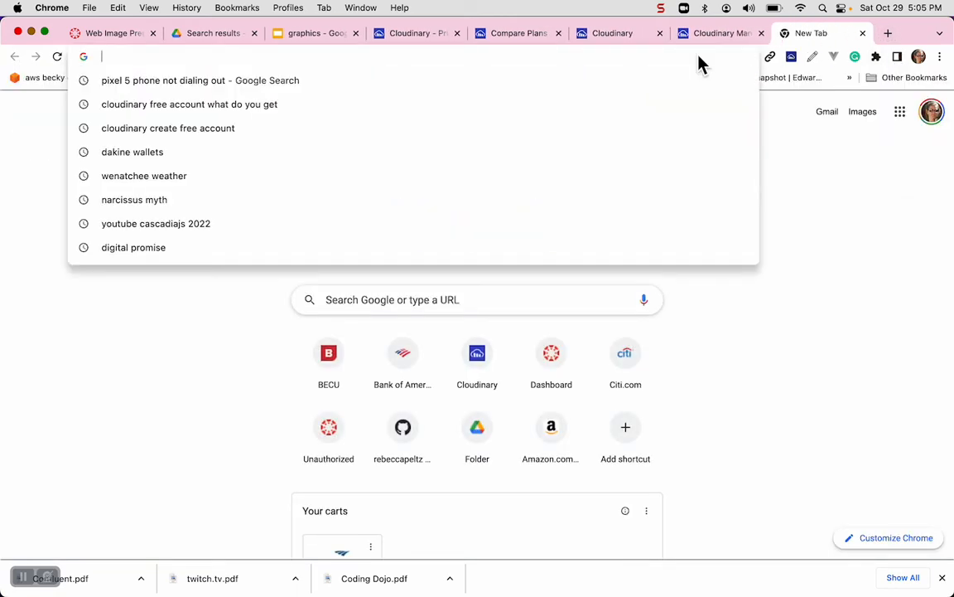
pyautogui.press('super+v')
pyautogui.press('Return')
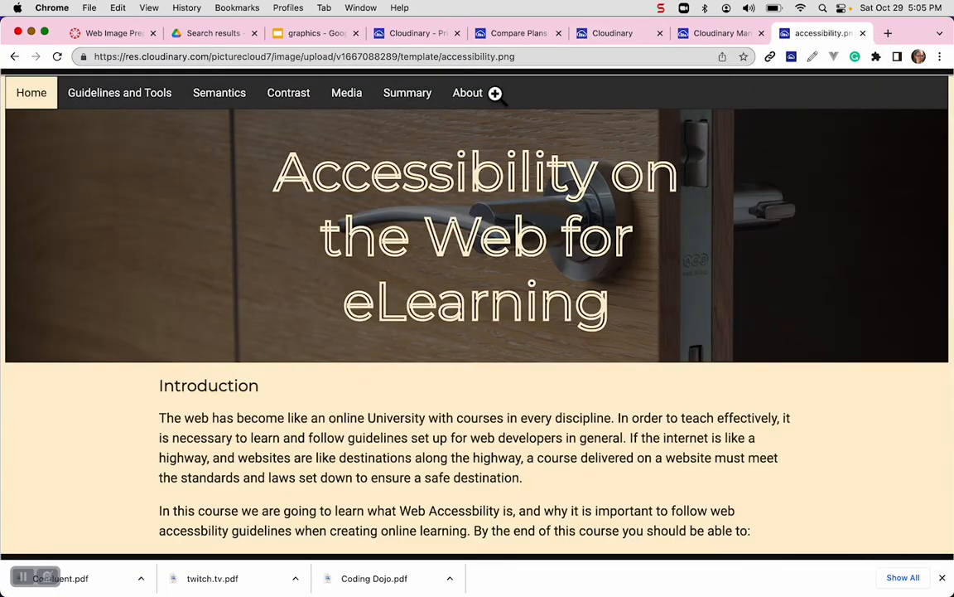
# Examine the parts of the image URL: cloud name, upload type, version number and template folder.
pyautogui.click(249, 60)
pyautogui.doubleClick(249, 56)
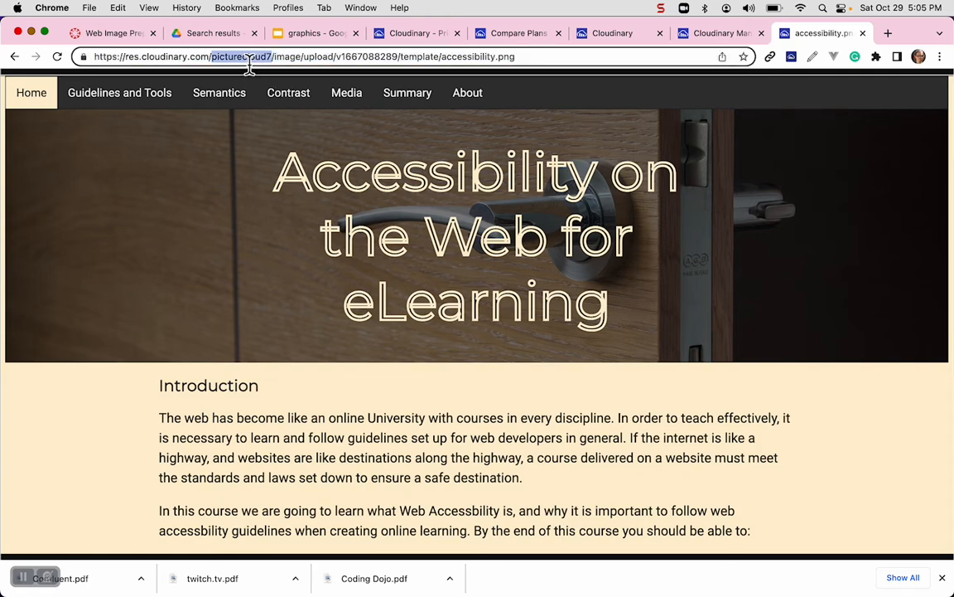
pyautogui.click(295, 57)
pyautogui.doubleClick(318, 56)
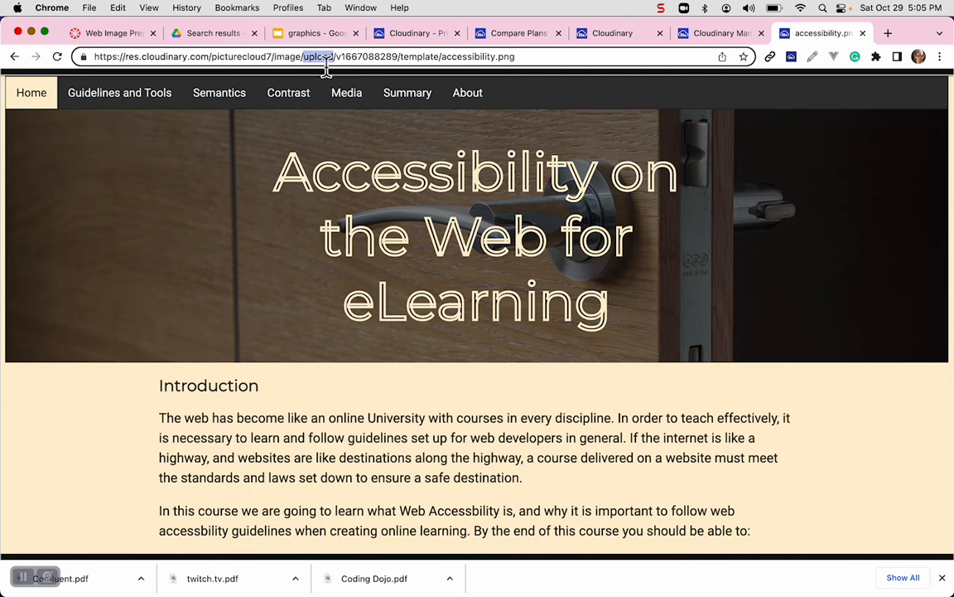
pyautogui.doubleClick(384, 58)
pyautogui.doubleClick(426, 56)
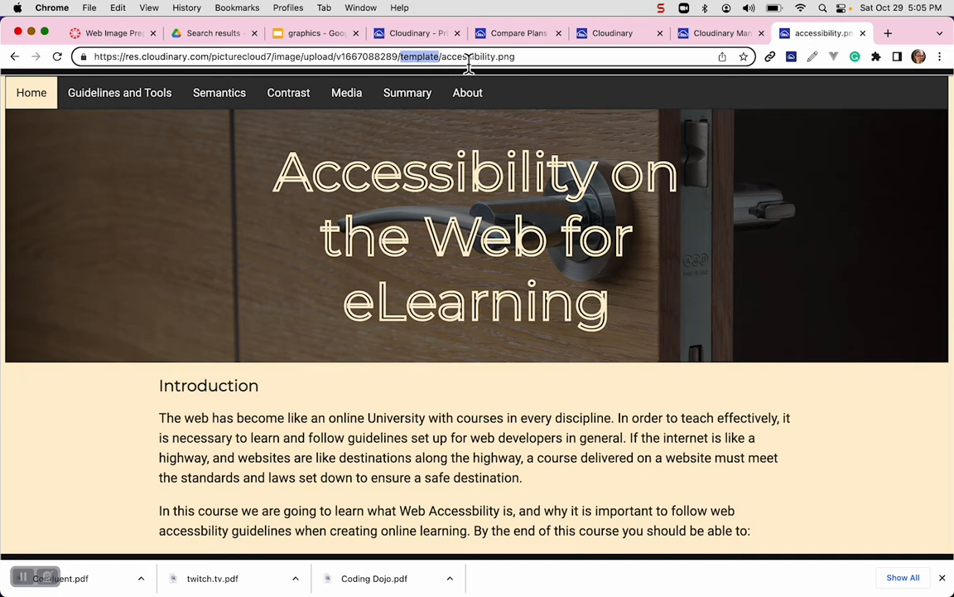
# Remove the version segment between "upload" and "template" from the image URL and reload the image.
pyautogui.doubleClick(373, 56)
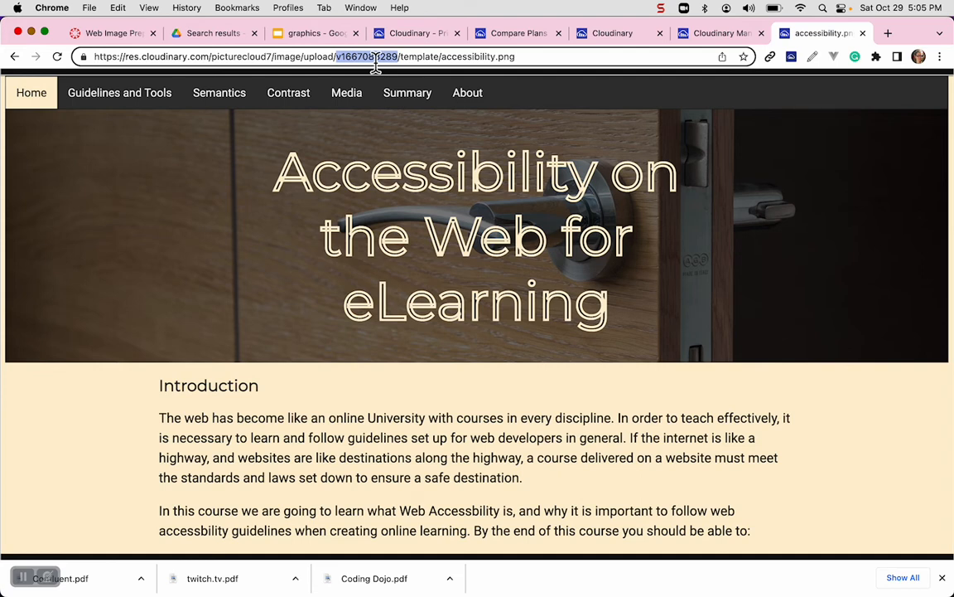
pyautogui.press('BackSpace')
pyautogui.press('BackSpace')
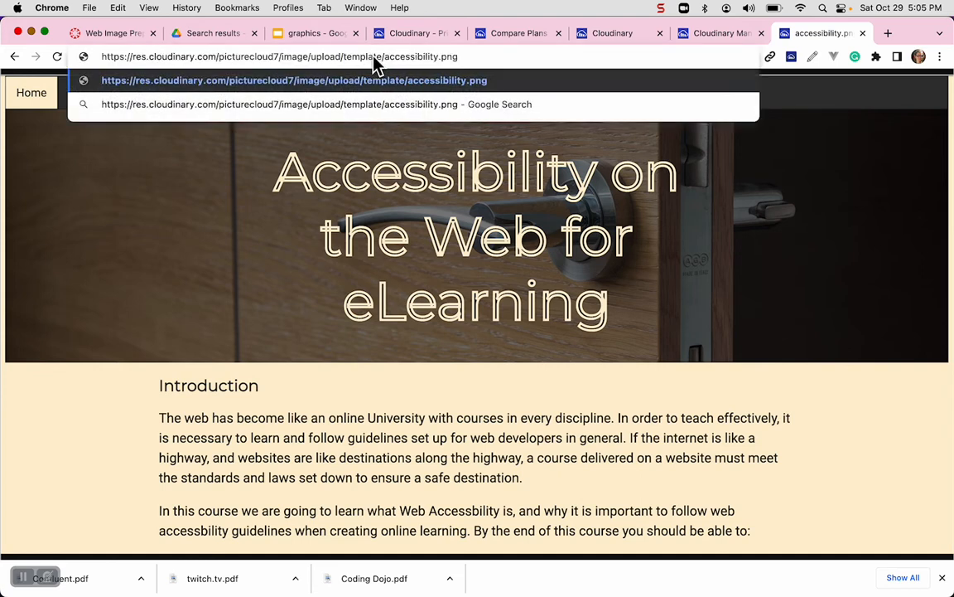
pyautogui.press('Return')
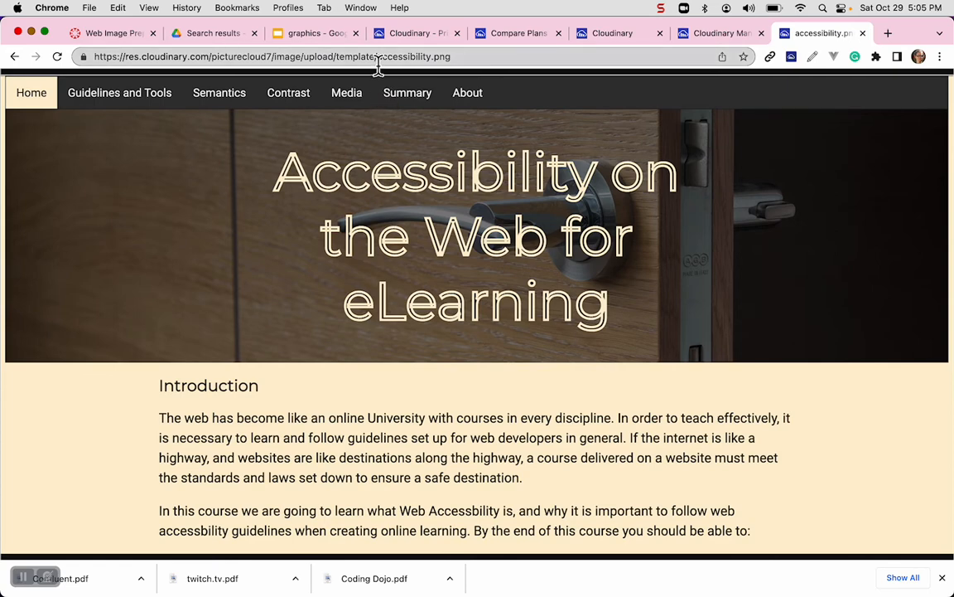
# Examine the folder and public ID in the shortened URL and the position directly after "upload/".
pyautogui.click(308, 58)
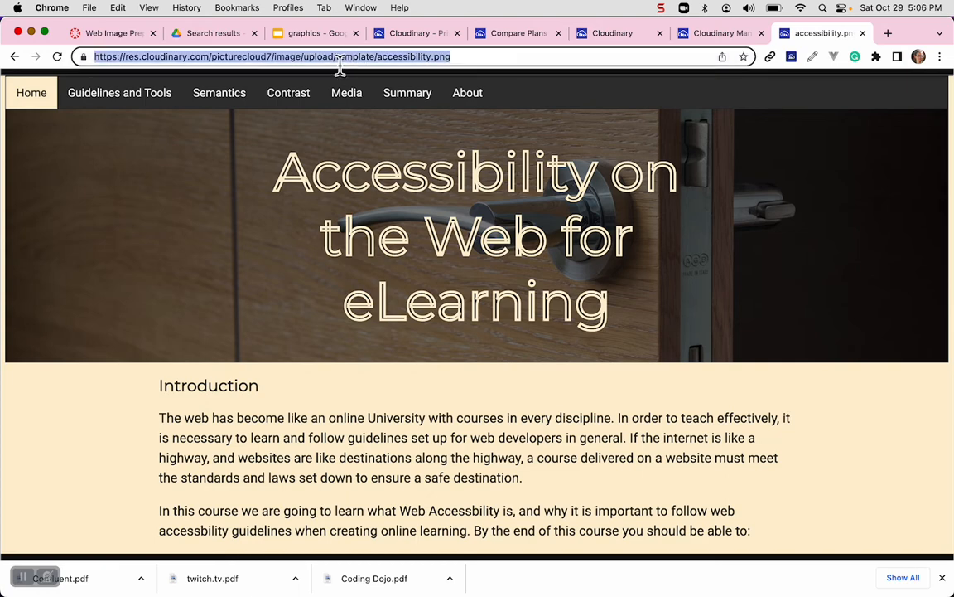
pyautogui.click(338, 58)
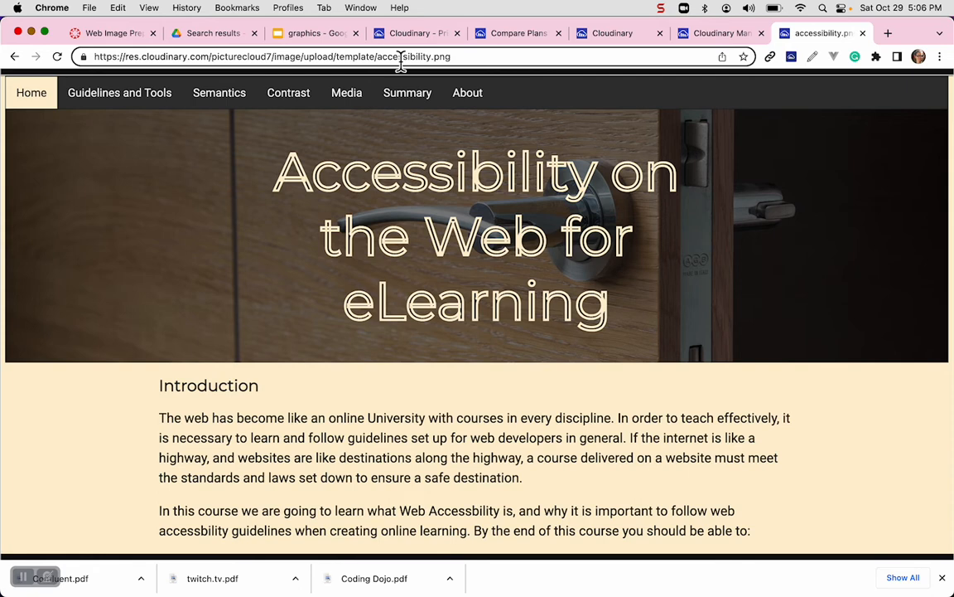
pyautogui.doubleClick(350, 63)
pyautogui.doubleClick(390, 61)
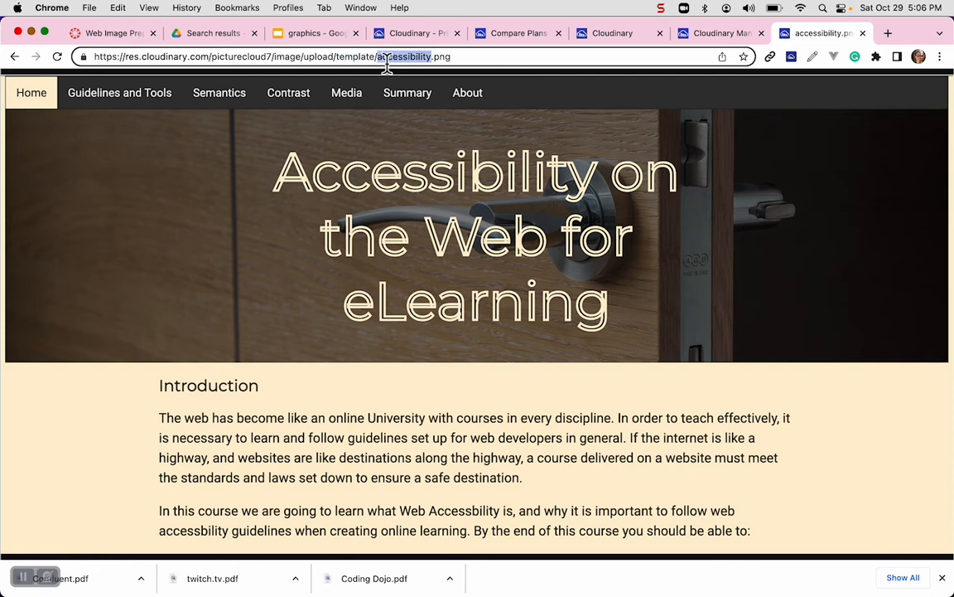
pyautogui.click(336, 58)
# Insert the size parameters "w_700,h_700," directly after "upload/" in the image URL.
pyautogui.write('w_')
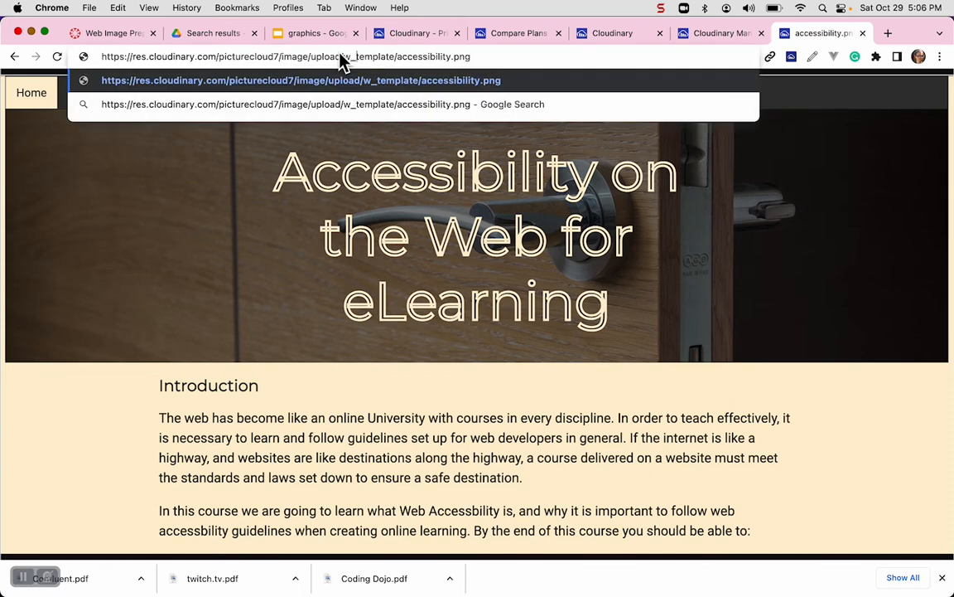
pyautogui.write('700,h')
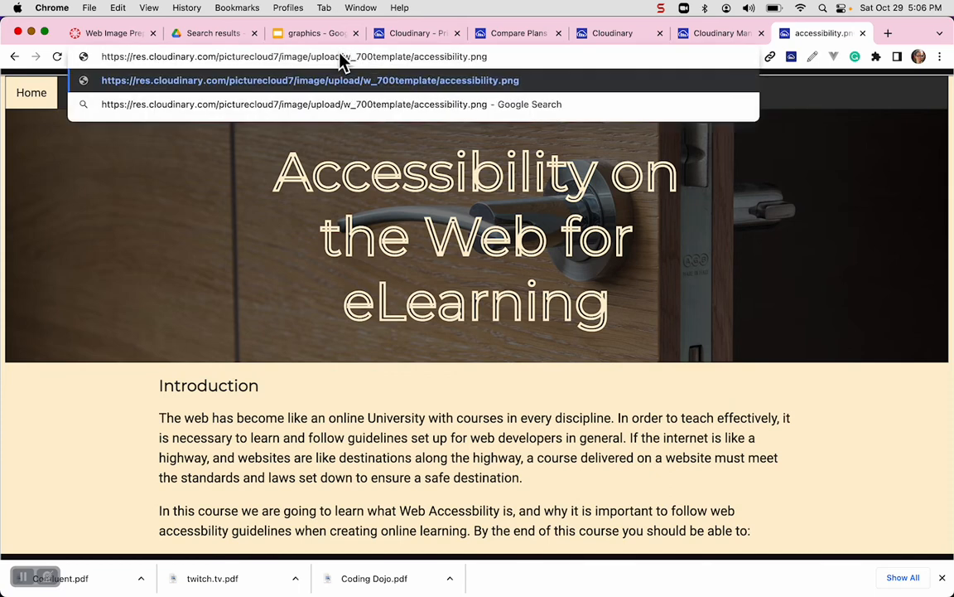
pyautogui.write('_700')
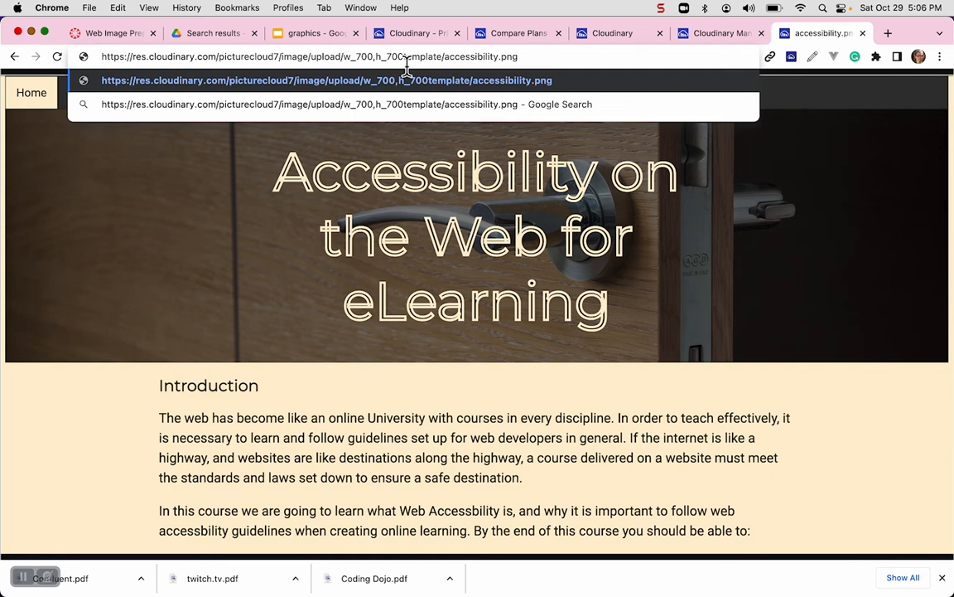
pyautogui.write(',')
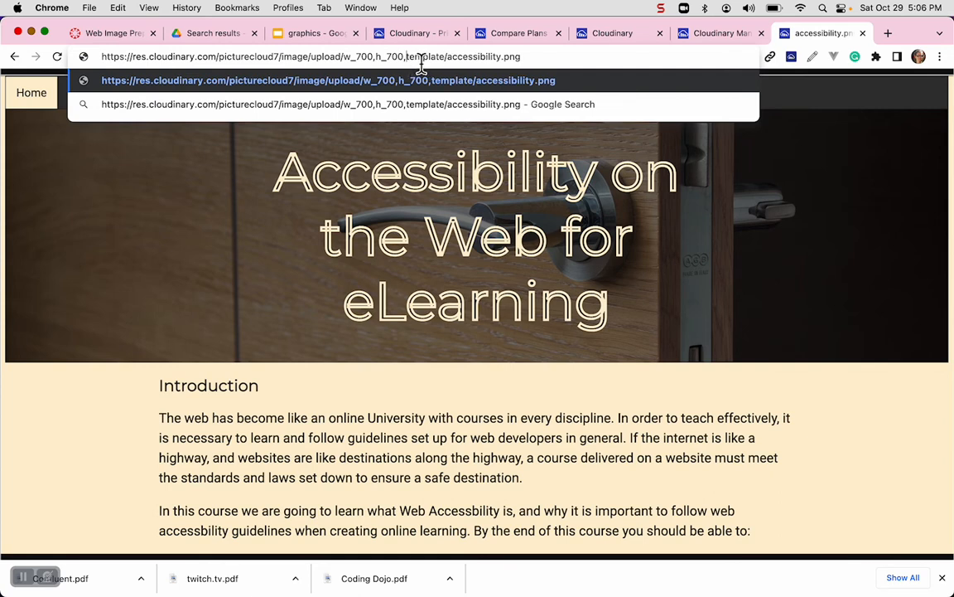
pyautogui.write('c')
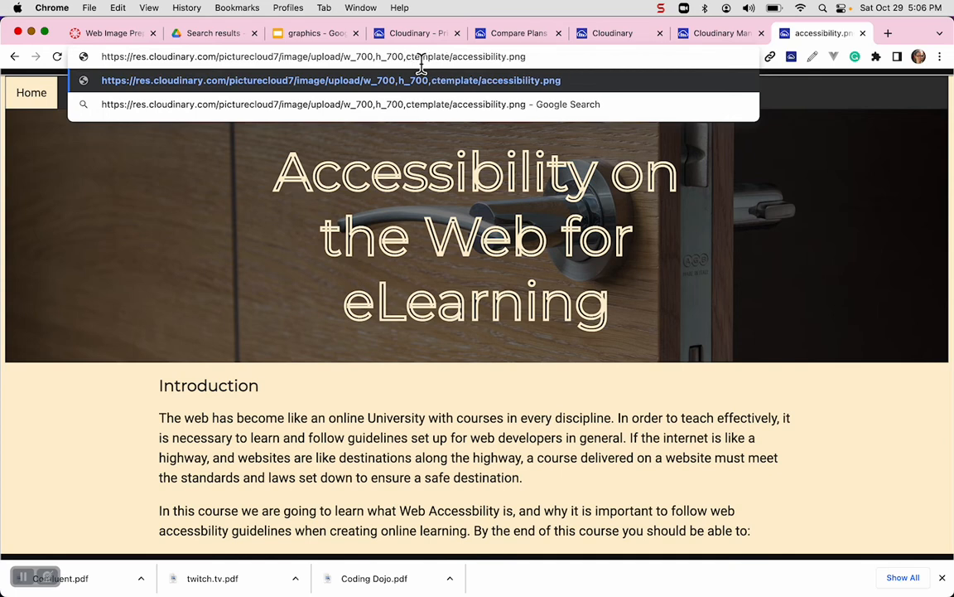
pyautogui.write('_pad')
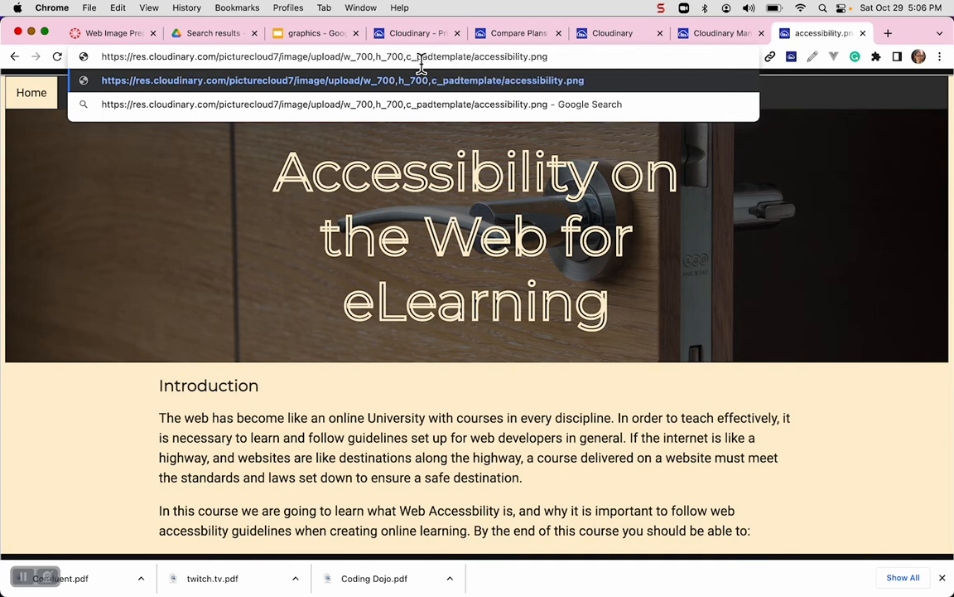
pyautogui.write(',')
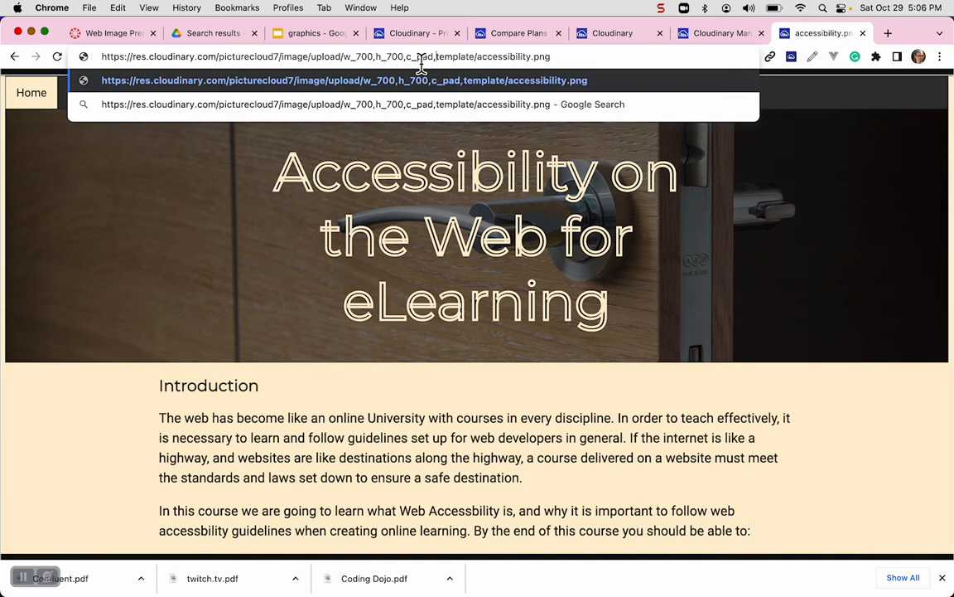
pyautogui.write('b')
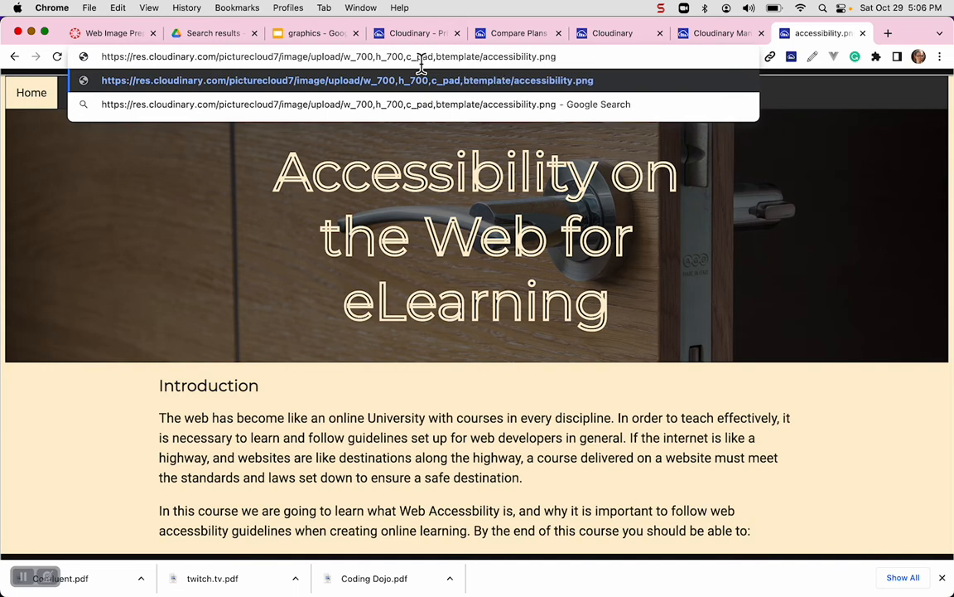
pyautogui.write('_auto/')
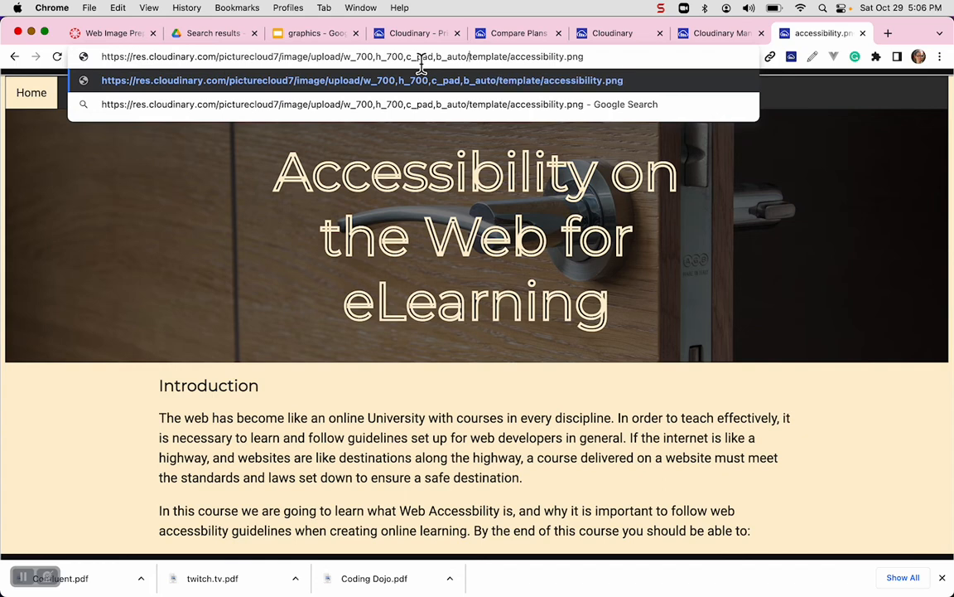
# Add padded cropping and an automatic background with "c_pad,b_auto/" before "template" in the URL, and load the transformed image.
pyautogui.press('Return')
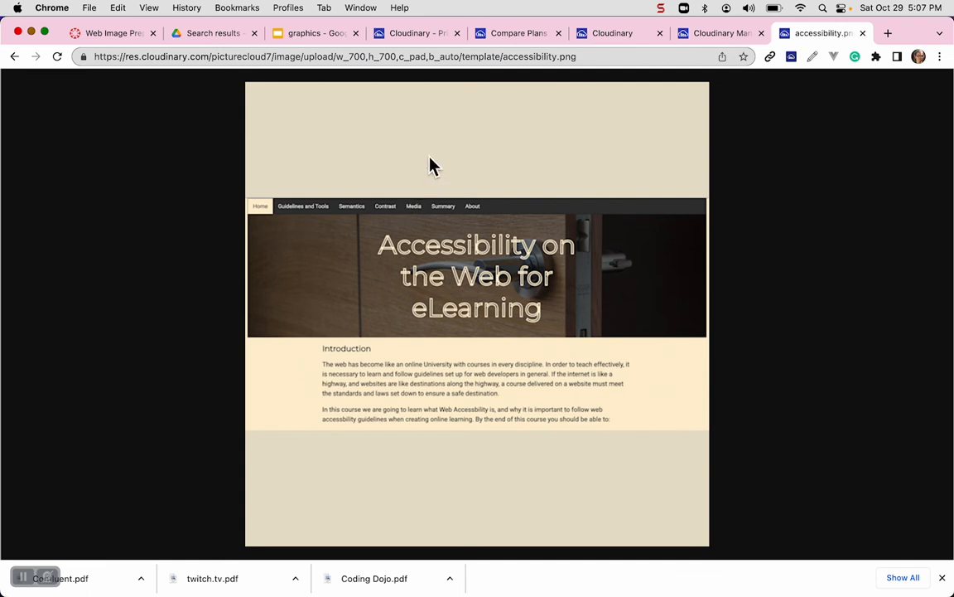
# Place the text cursor directly before "h_700" in the transformed image's URL.
pyautogui.click(374, 58)
pyautogui.click(375, 58)
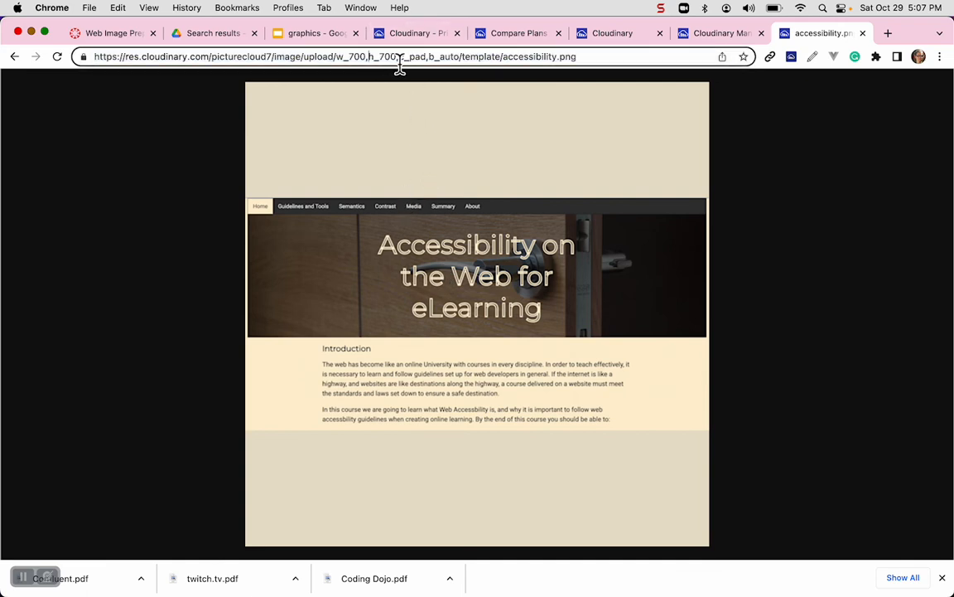